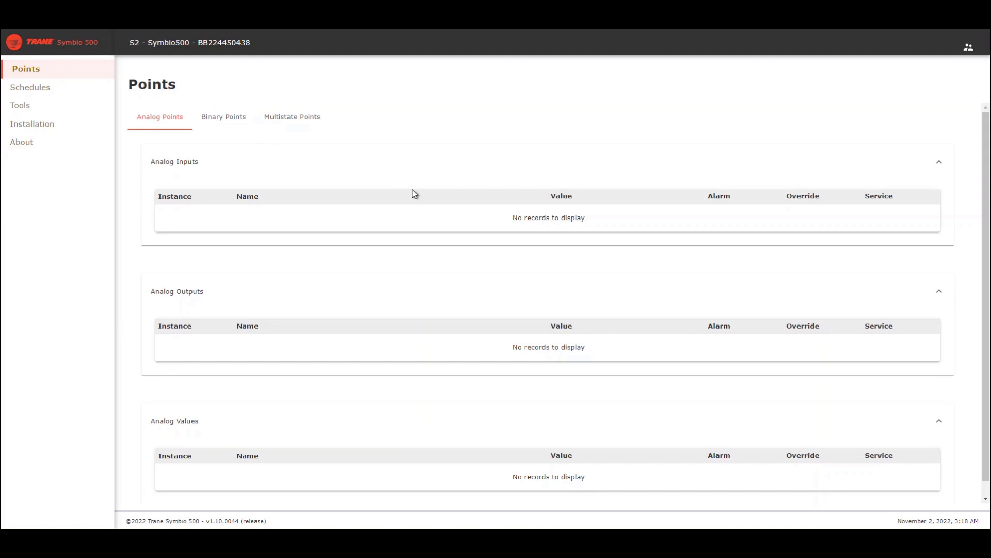
# Step: Go to Installation > Identification and Communications and show the IP Configuration tab's Wi-Fi settings
pyautogui.click(36, 133)
pyautogui.rightClick(35, 128)
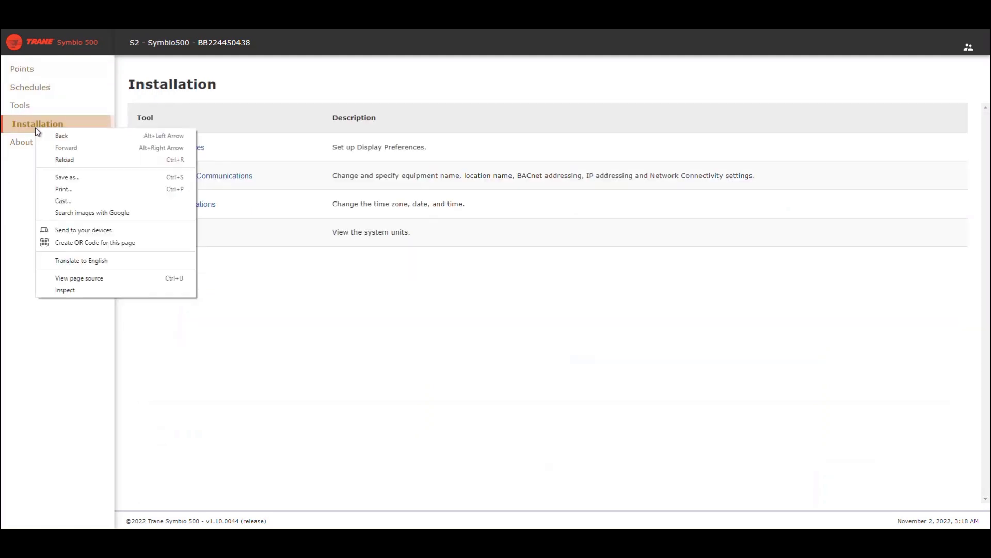
pyautogui.click(274, 355)
pyautogui.click(189, 175)
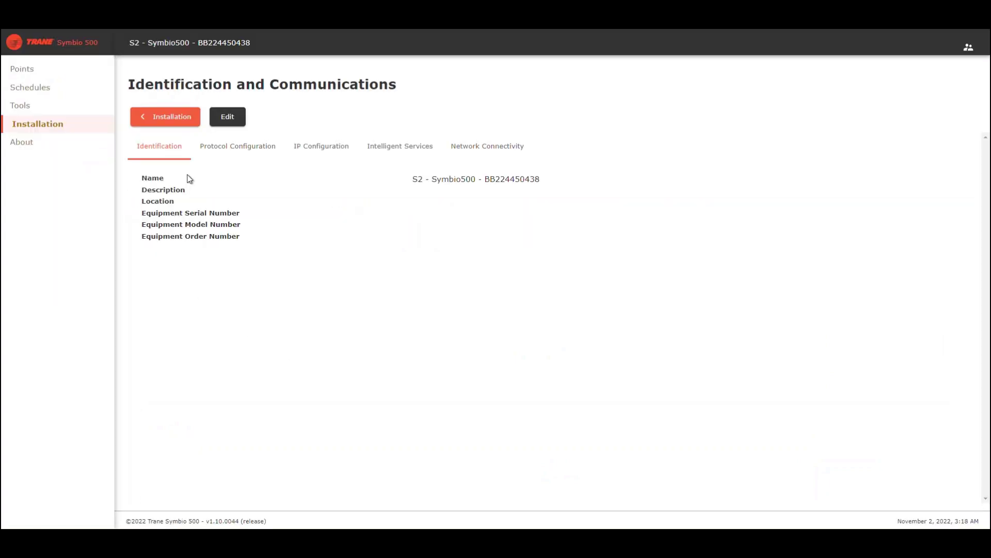
pyautogui.click(326, 153)
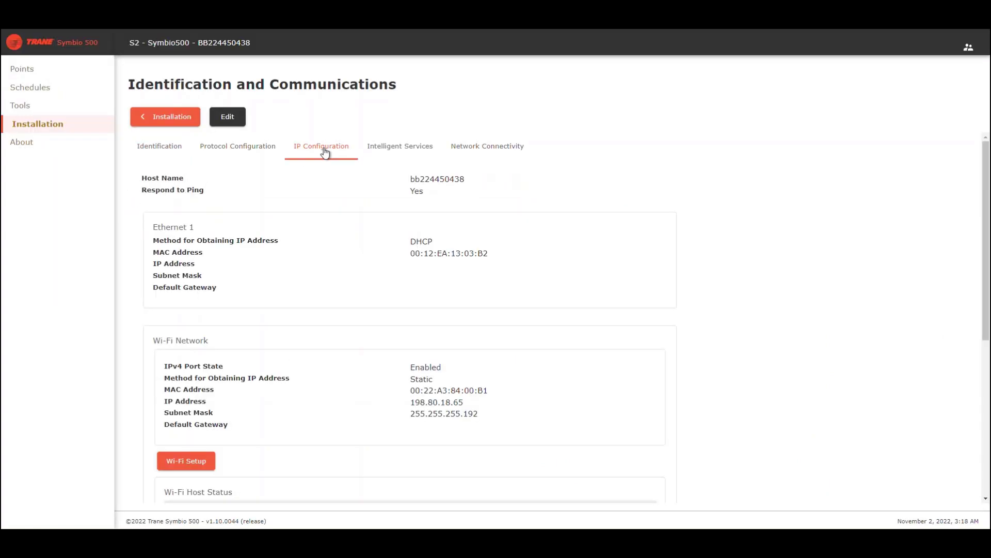
pyautogui.scroll(-3, 301, 239)
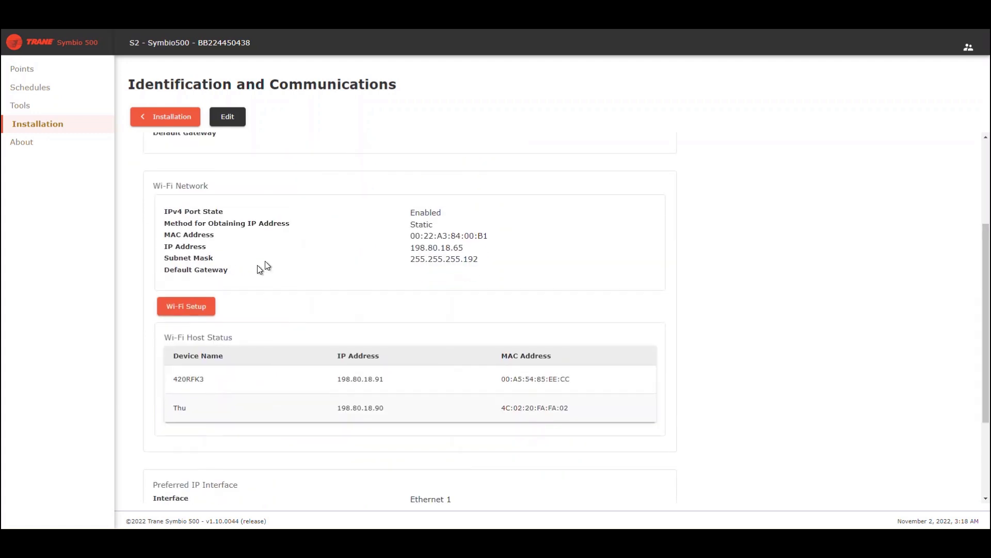
# Step: Start Wi-Fi Setup in Host Mode, confirming IP 198.80.18.65 and mask 255.255.255.192, then continue
pyautogui.click(194, 312)
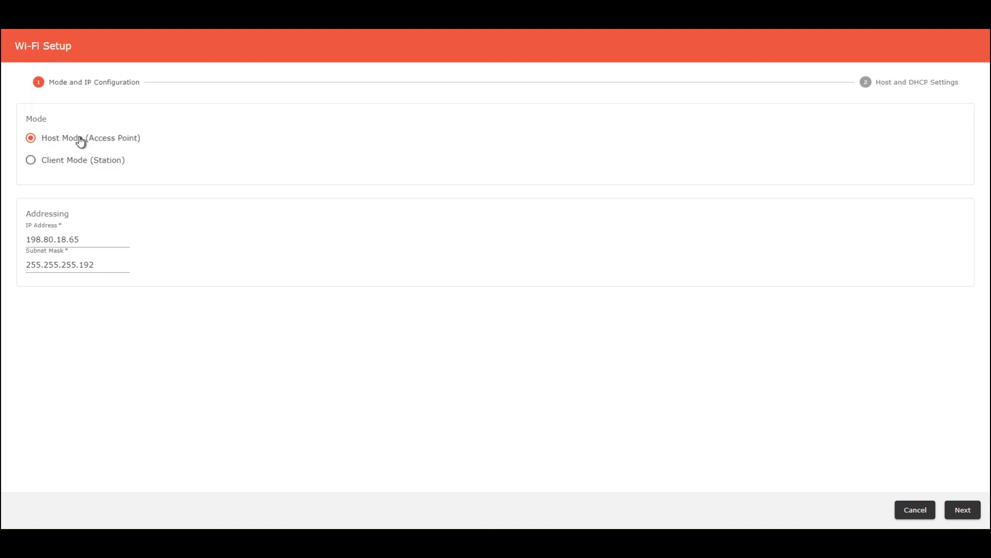
pyautogui.press('Tab')
pyautogui.click(97, 238)
pyautogui.click(99, 264)
pyautogui.click(97, 239)
pyautogui.click(964, 511)
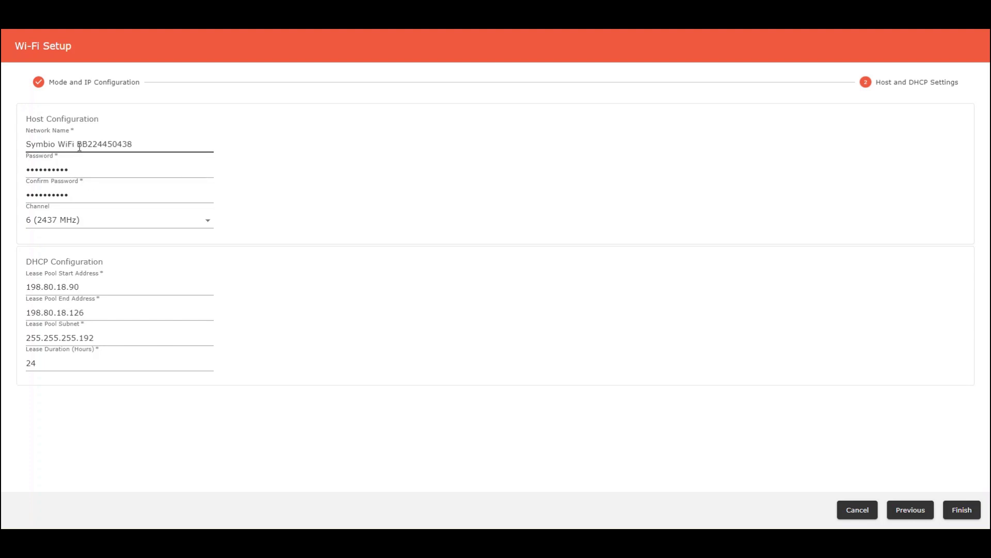
# Step: Keep the network name, password, channel 6 (2437 MHz) and DHCP pool 198.80.18.90–198.80.18.126, then finish
pyautogui.moveTo(134, 144); pyautogui.dragTo(78, 133)
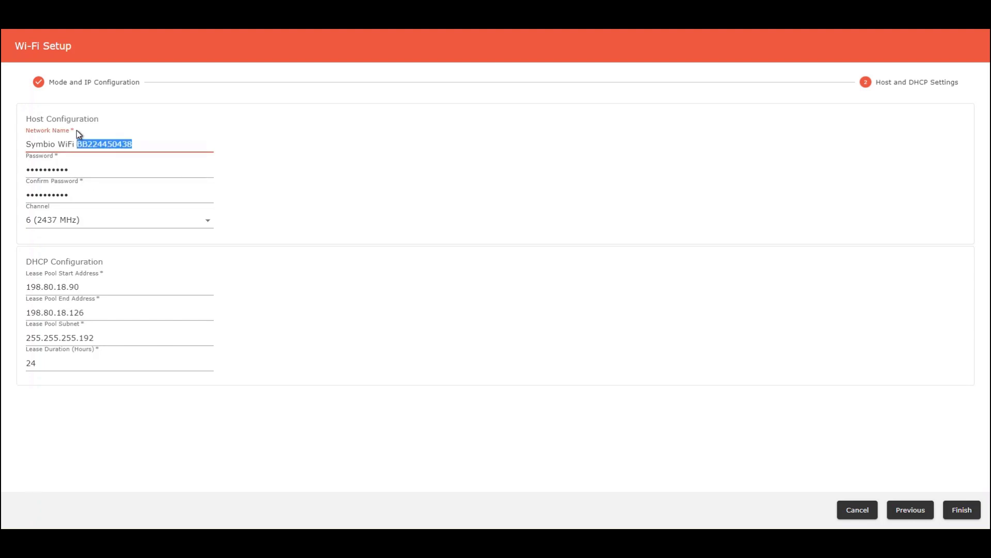
pyautogui.click(85, 170)
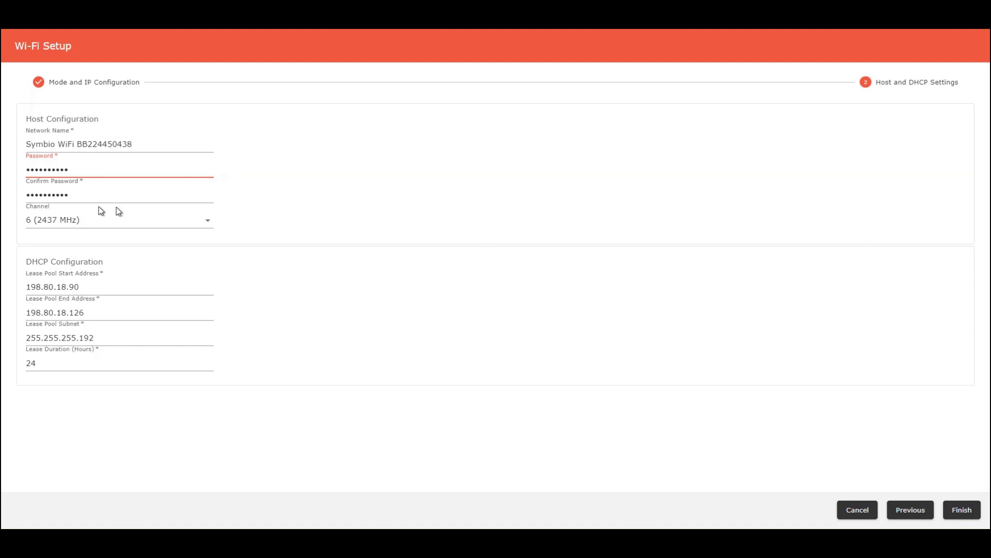
pyautogui.click(82, 221)
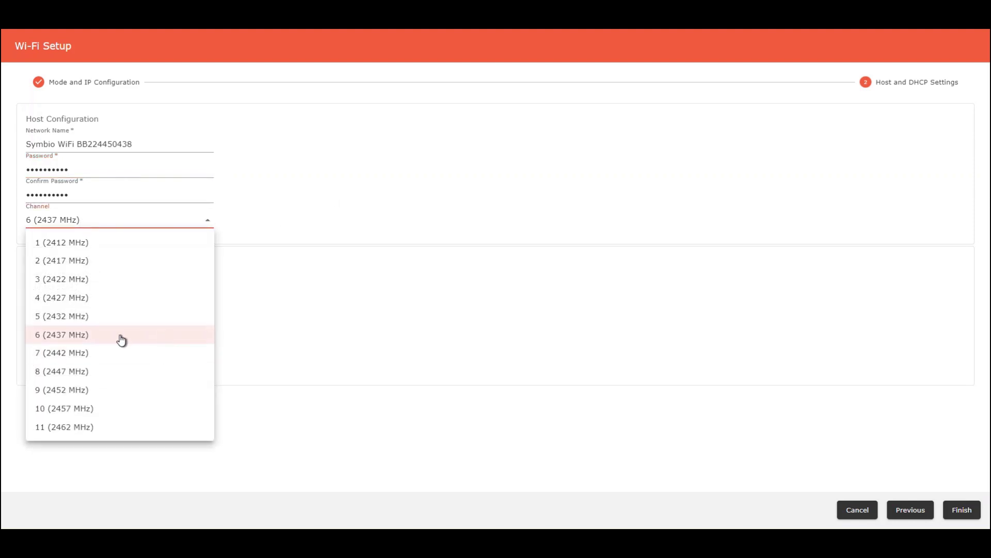
pyautogui.click(348, 212)
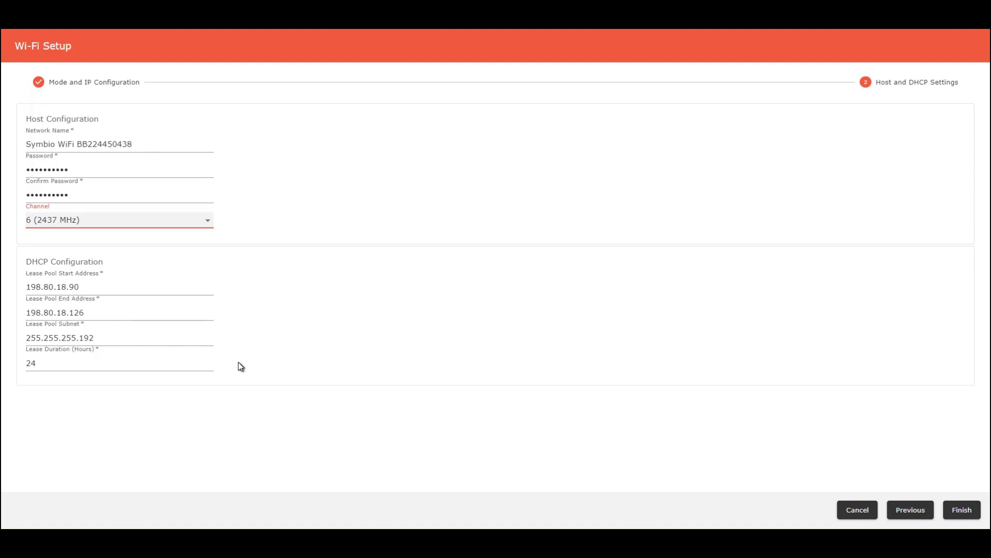
pyautogui.click(962, 510)
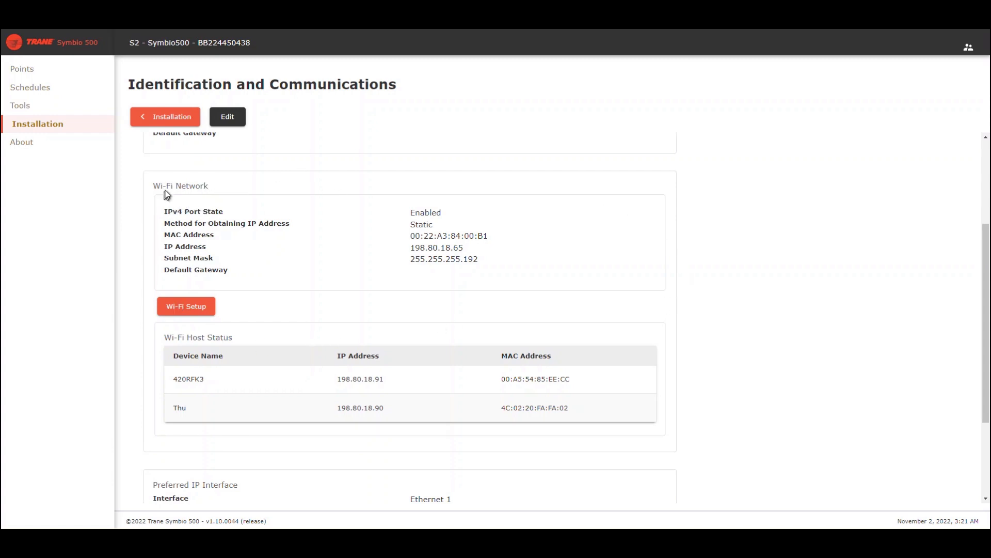
# Step: Review Wi-Fi Network and Host Status: static 198.80.18.65, mask 255.255.255.192, two hosts connected
pyautogui.moveTo(185, 212); pyautogui.dragTo(540, 274)
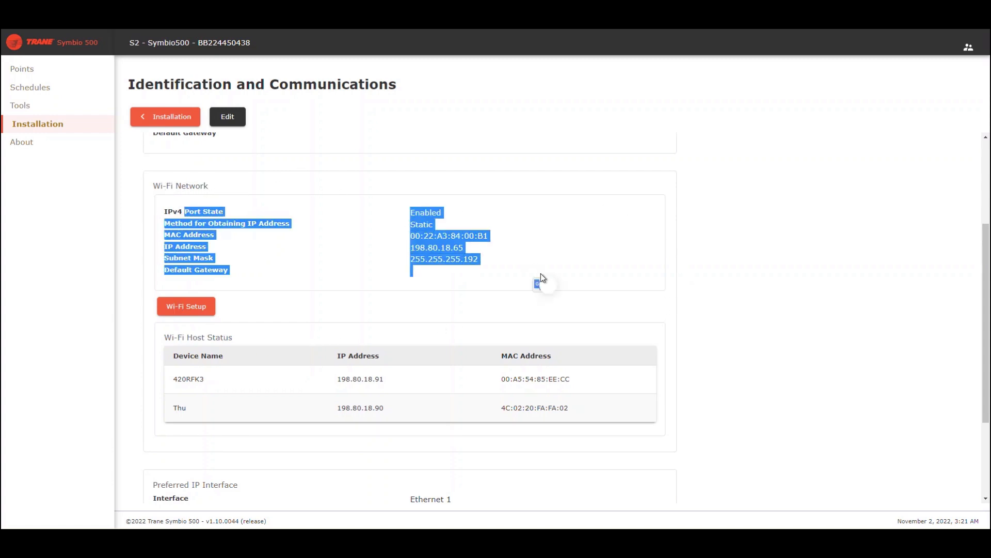
pyautogui.click(592, 227)
pyautogui.scroll(-3, 593, 231)
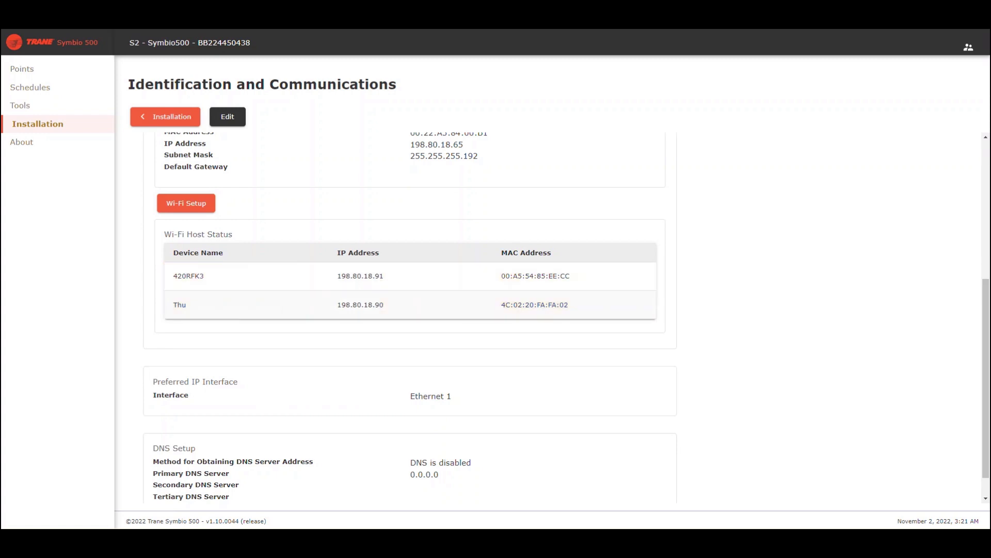
pyautogui.hotkey('ctrl', '-')
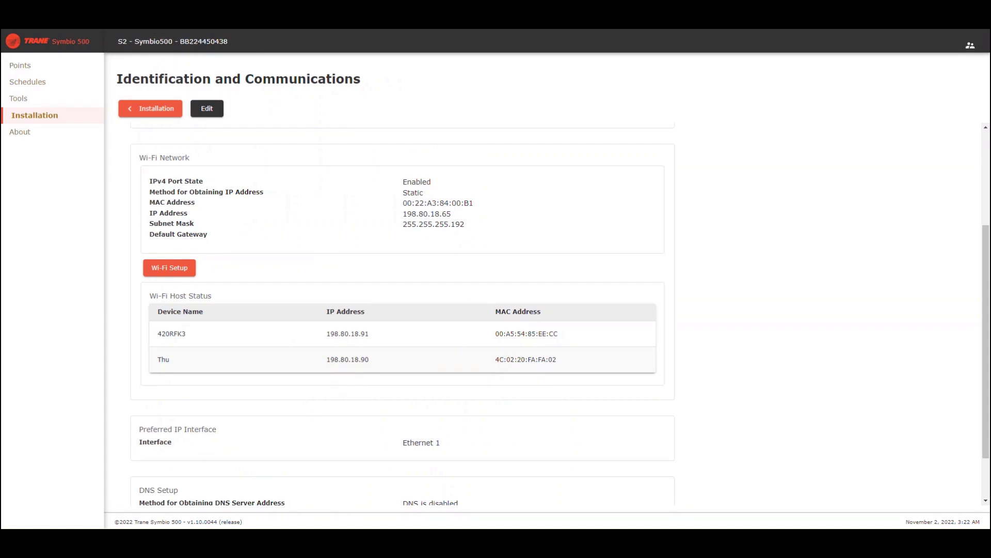
pyautogui.hotkey('ctrl', '+')
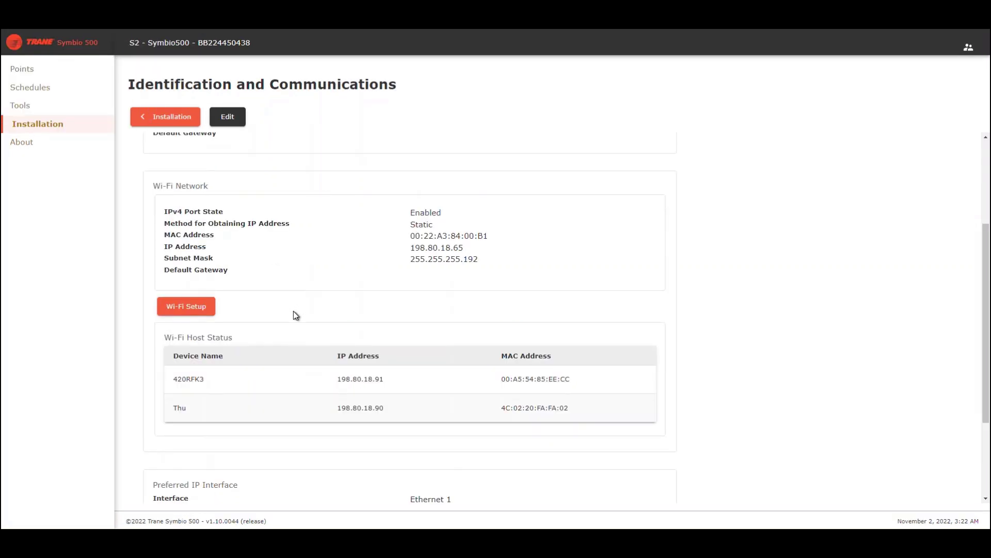
# Step: Reopen the Wi-Fi Setup wizard and switch the Wi-Fi to Client Mode
pyautogui.rightClick(187, 313)
pyautogui.click(185, 309)
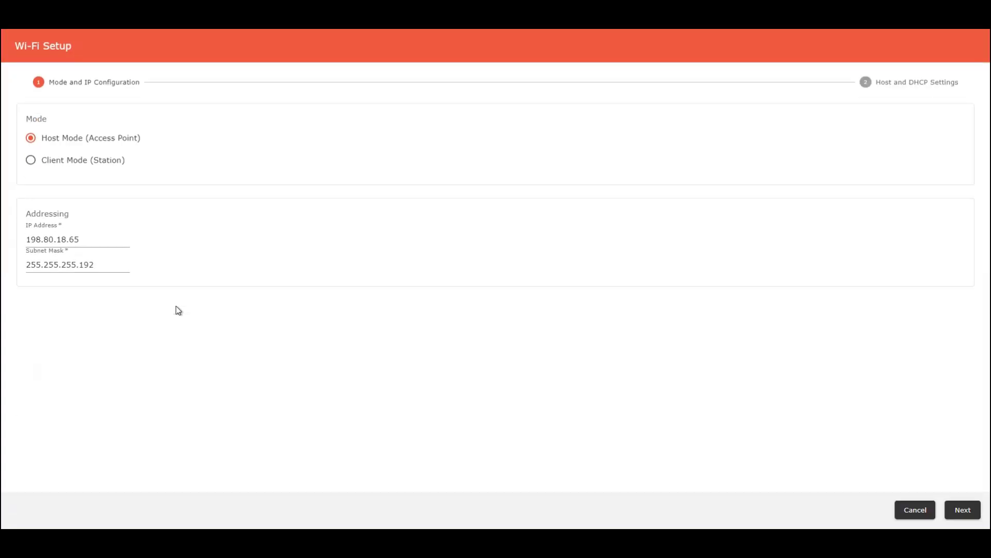
pyautogui.click(45, 164)
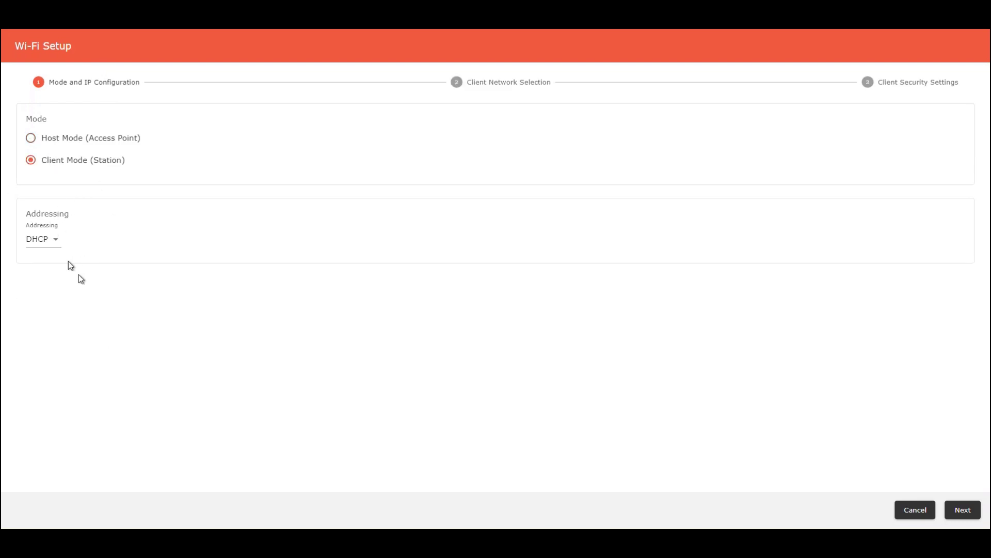
# Step: Try Static addressing, return to DHCP, and advance to the Wi-Fi Mode Change confirmation
pyautogui.click(51, 241)
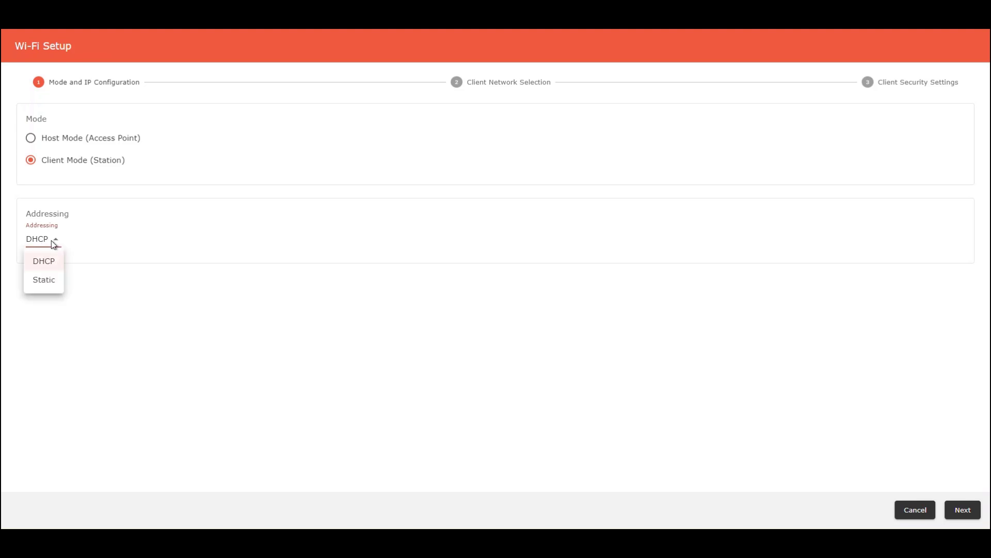
pyautogui.click(50, 281)
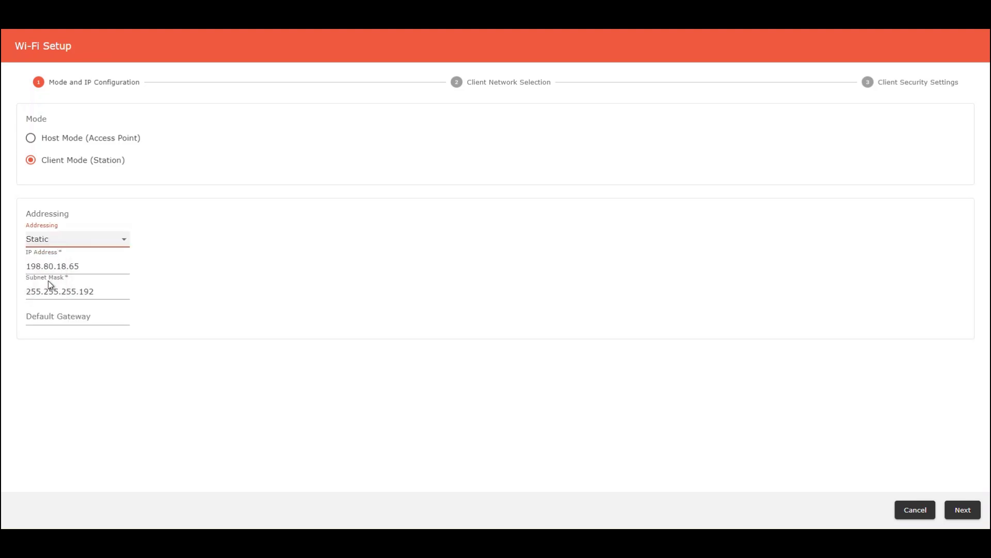
pyautogui.rightClick(109, 243)
pyautogui.click(352, 221)
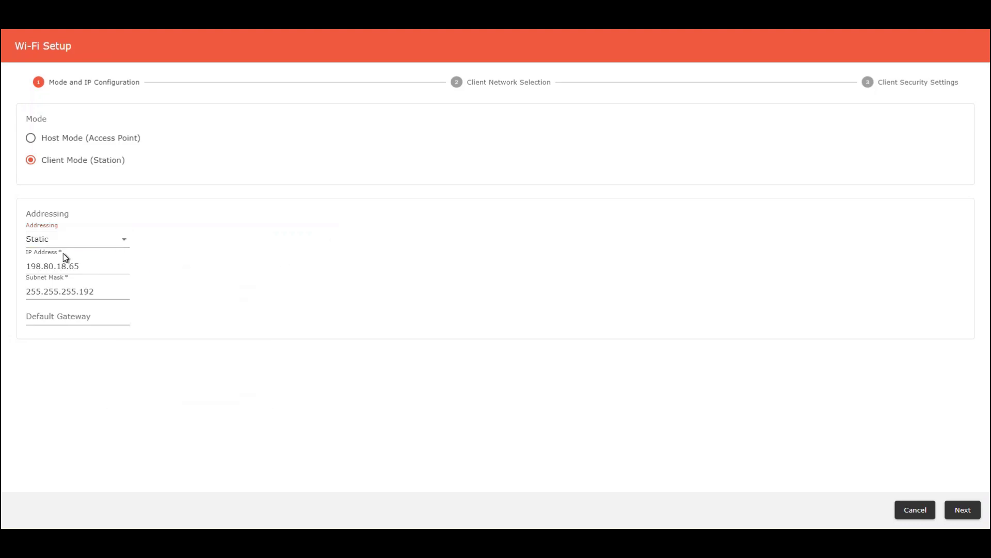
pyautogui.click(92, 241)
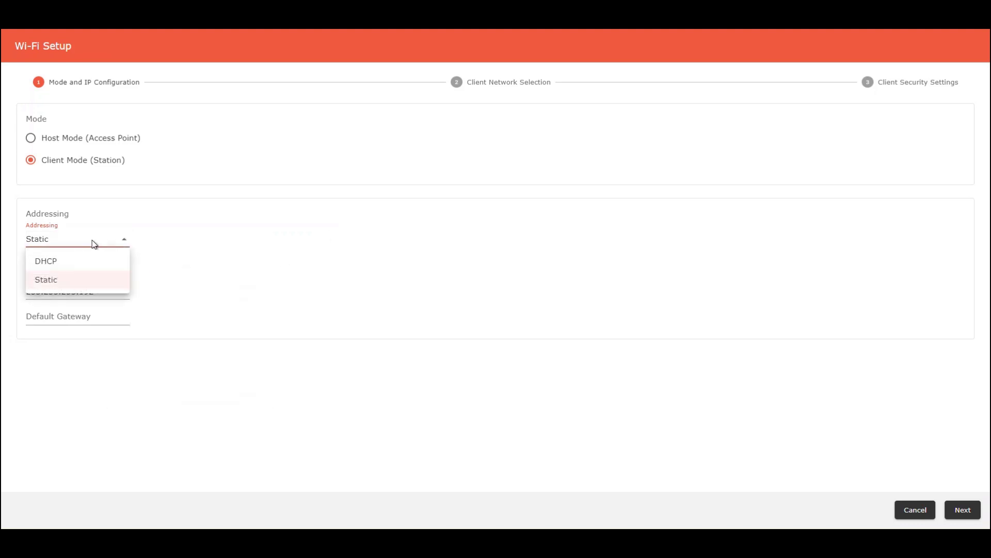
pyautogui.click(56, 263)
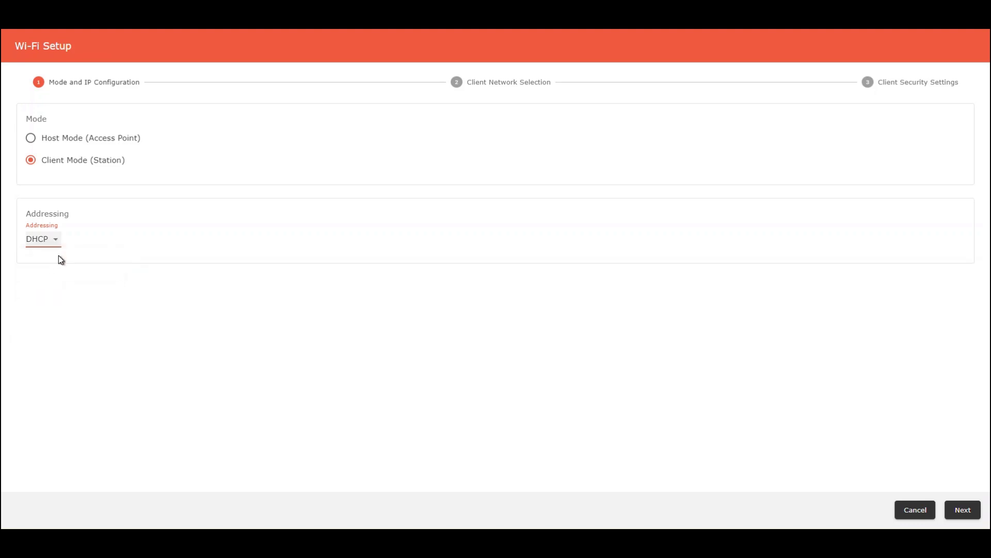
pyautogui.click(960, 509)
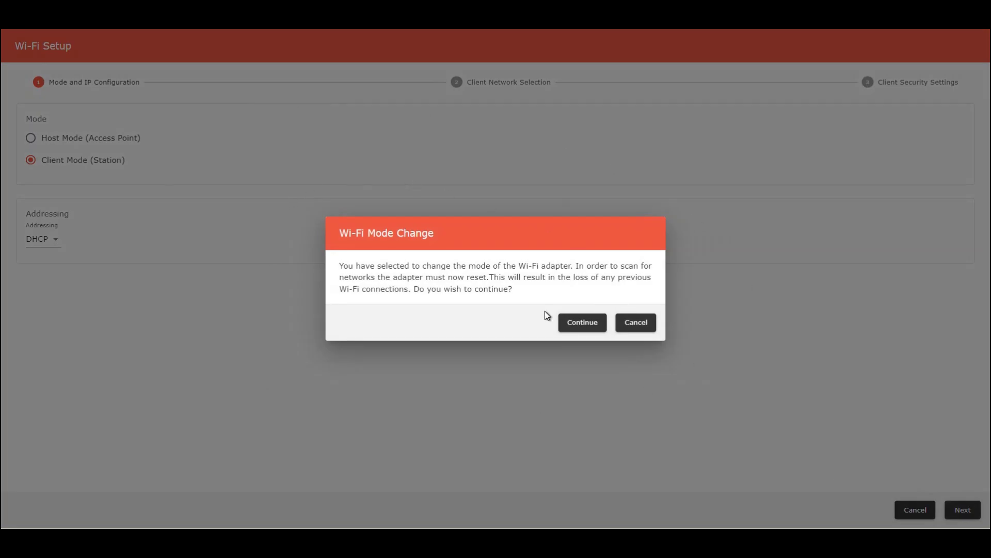
# Step: Confirm the adapter reset to client mode and pick the open TTGuest network
pyautogui.click(586, 327)
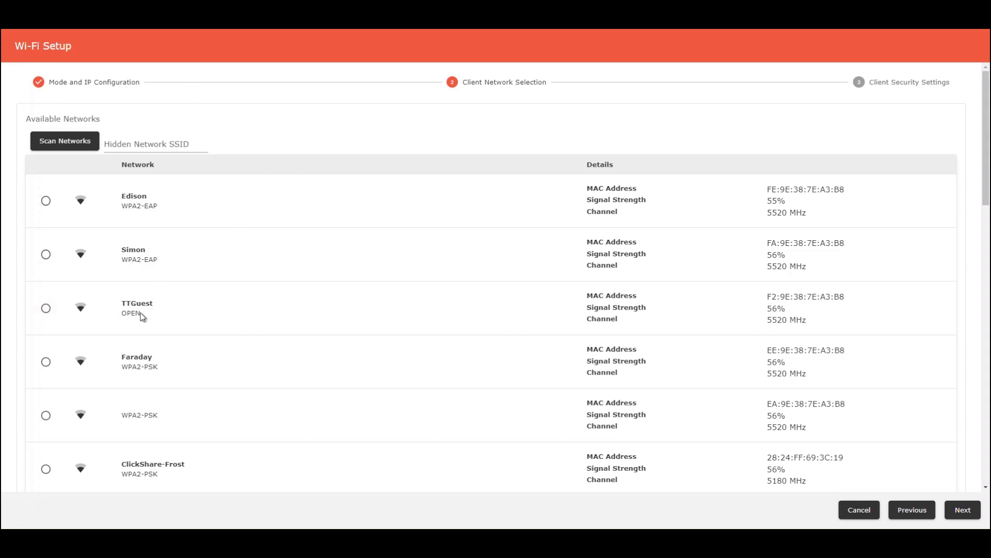
pyautogui.click(46, 309)
# Step: Keep the TTGuest Security type as Open and finish the client Wi-Fi setup
pyautogui.click(957, 513)
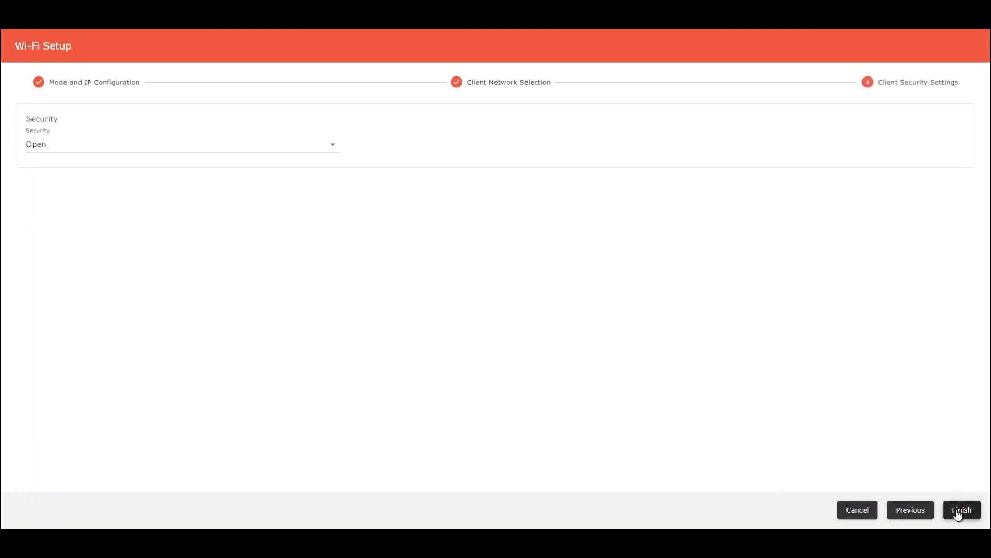
pyautogui.click(50, 149)
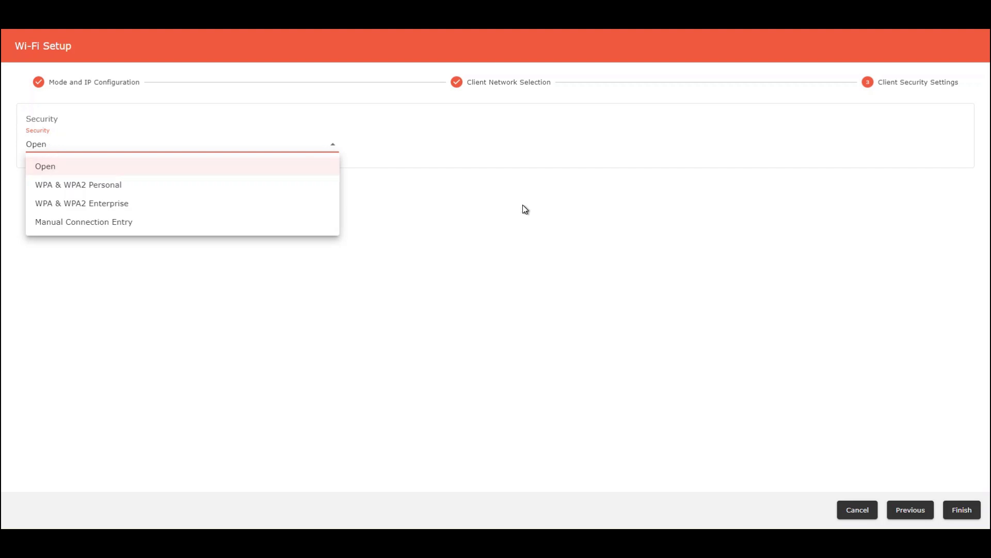
pyautogui.click(236, 165)
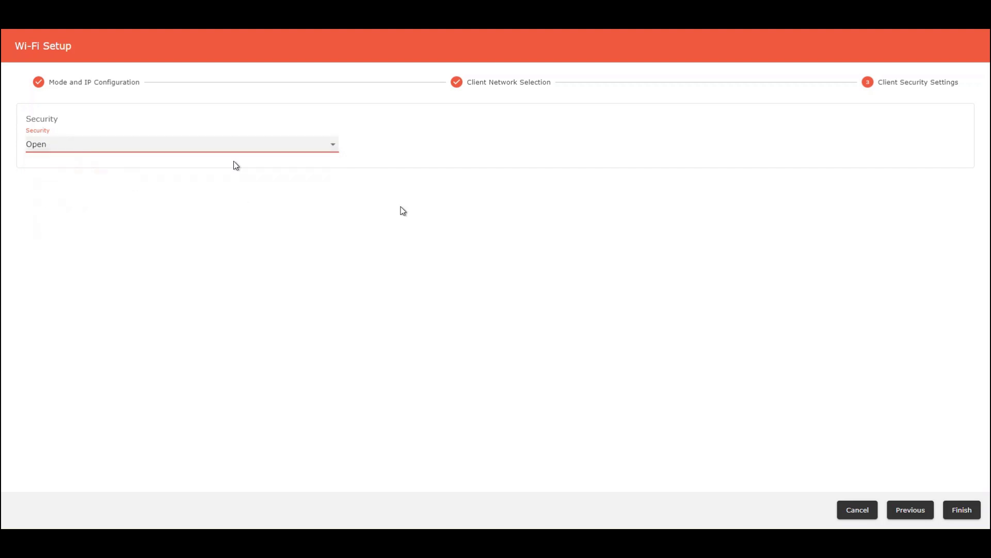
pyautogui.click(962, 512)
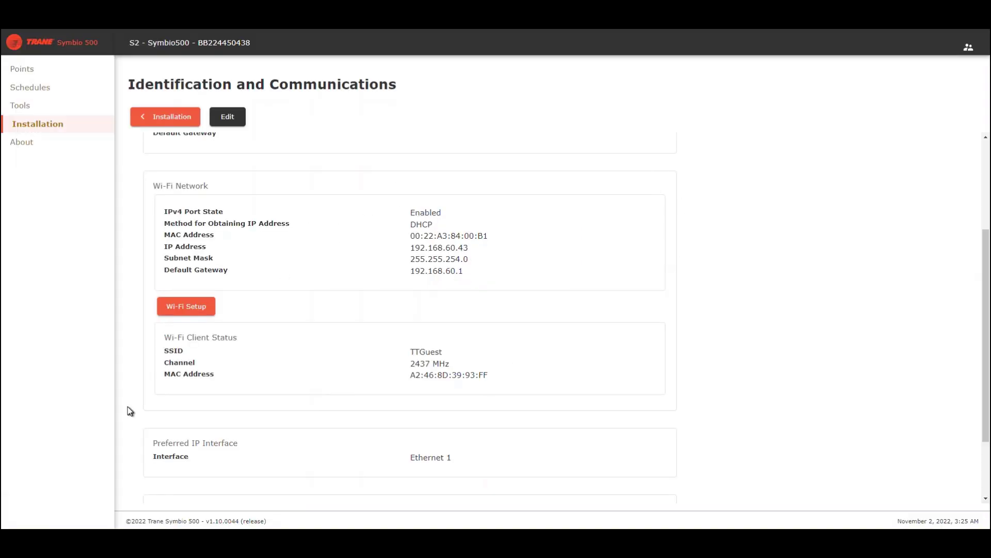
# Step: Highlight the Wi-Fi Client Status SSID (TTGuest) and the channel and MAC address rows
pyautogui.scroll(-2, 254, 356)
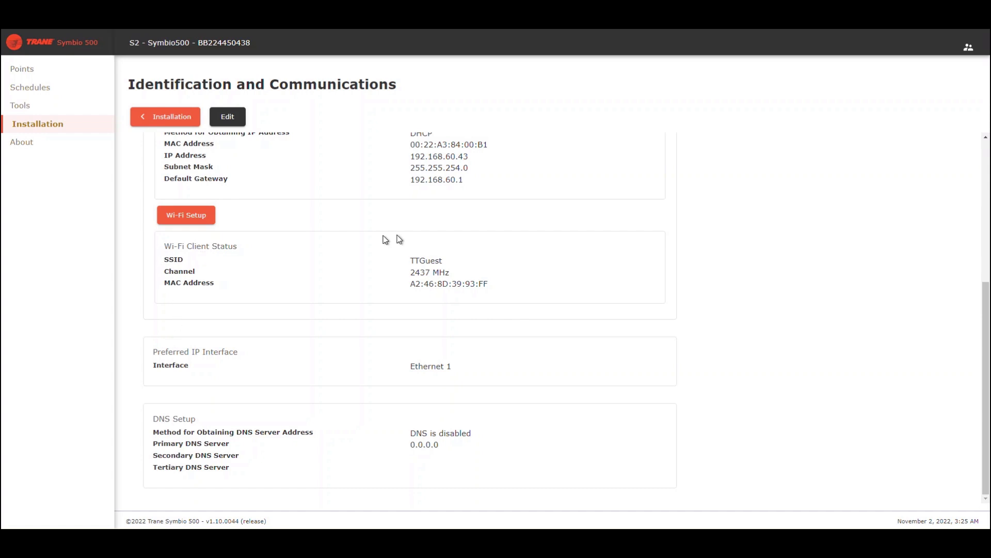
pyautogui.tripleClick(462, 261)
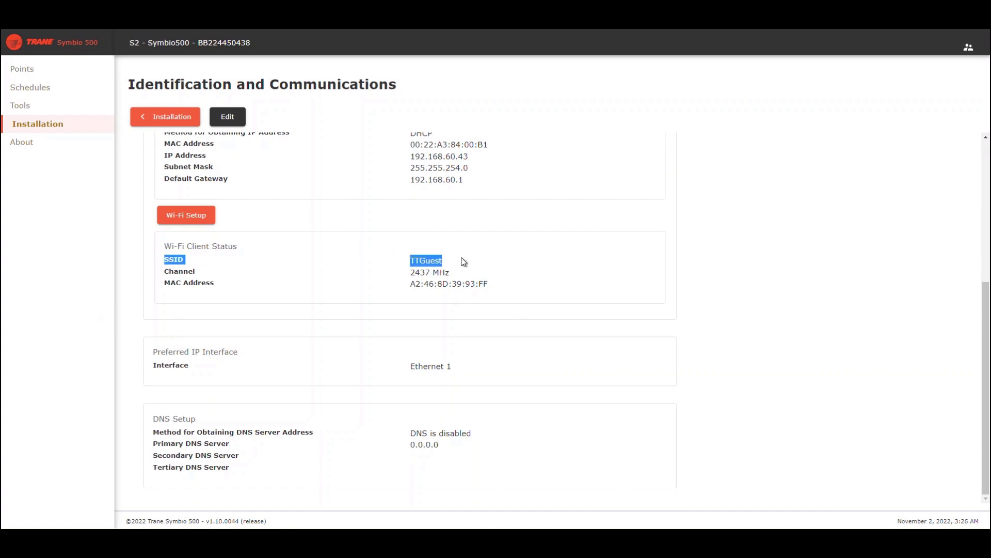
pyautogui.click(374, 221)
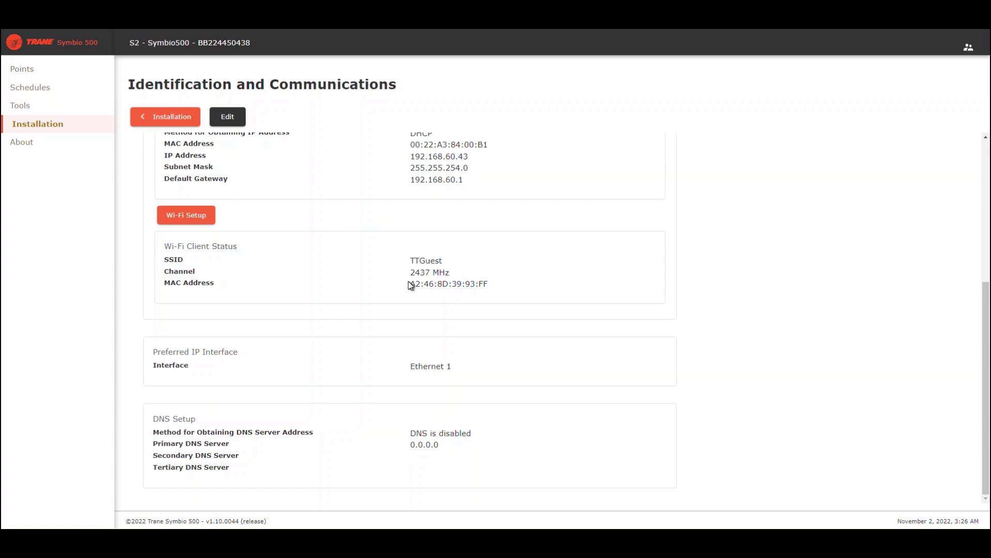
pyautogui.moveTo(409, 283)
pyautogui.mouseDown()
pyautogui.moveTo(506, 266)
pyautogui.moveTo(441, 294)
pyautogui.moveTo(410, 287)
pyautogui.mouseUp()
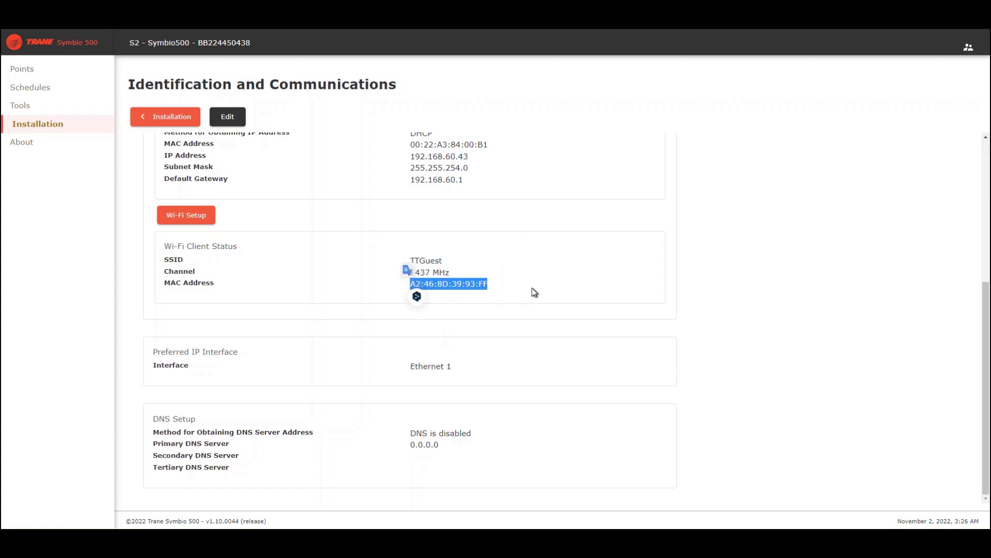